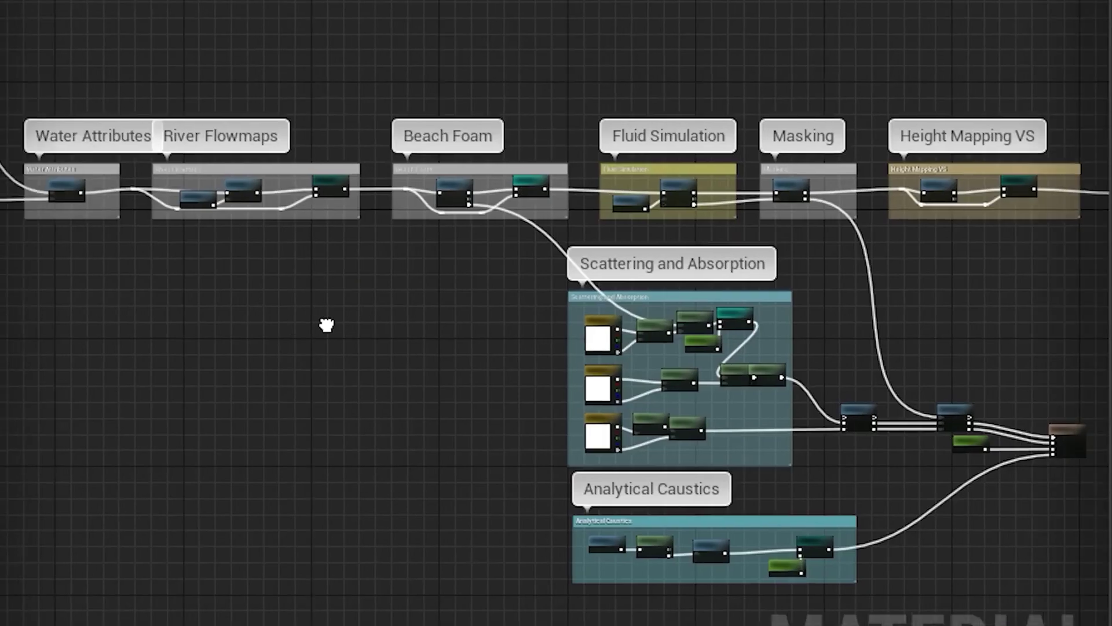
- Scrub the sequence back to frame 0004 and set the sofa's subsurface colour to bright orange
{"action": "right_click_drag", "start_coordinate": [325, 323], "coordinate": [471, 313]}
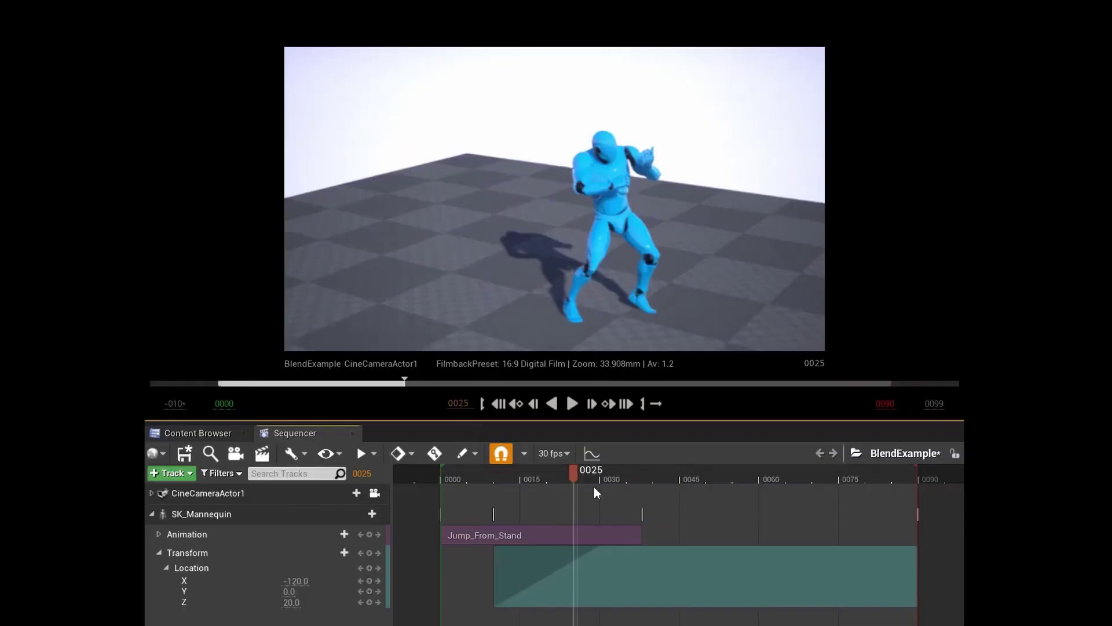
{"action": "left_click_drag", "start_coordinate": [686, 486], "coordinate": [560, 482]}
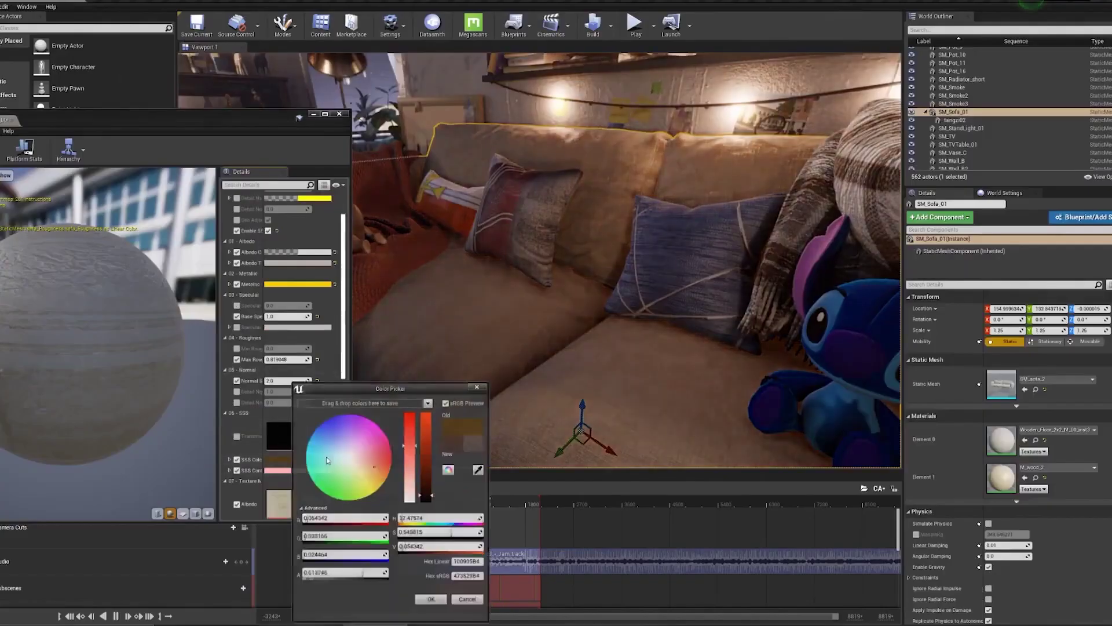
{"action": "left_click_drag", "start_coordinate": [425, 472], "coordinate": [425, 446]}
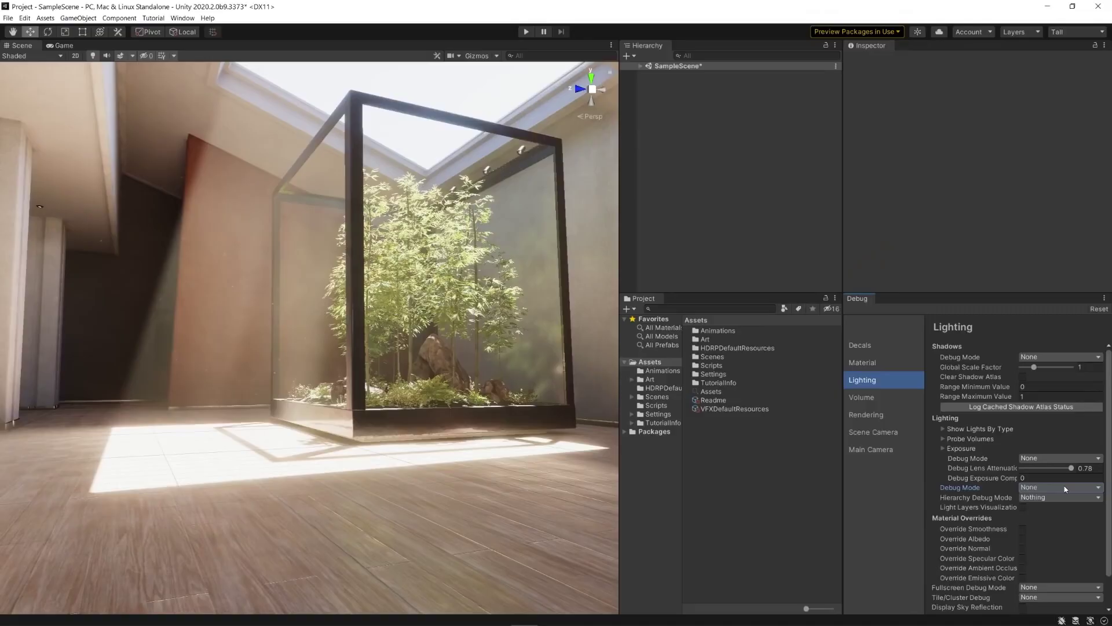
- Cycle the lighting debug view through diffuse, specular, direct diffuse and direct specular modes
{"action": "left_click", "coordinate": [1060, 487]}
{"action": "left_click", "coordinate": [1037, 329]}
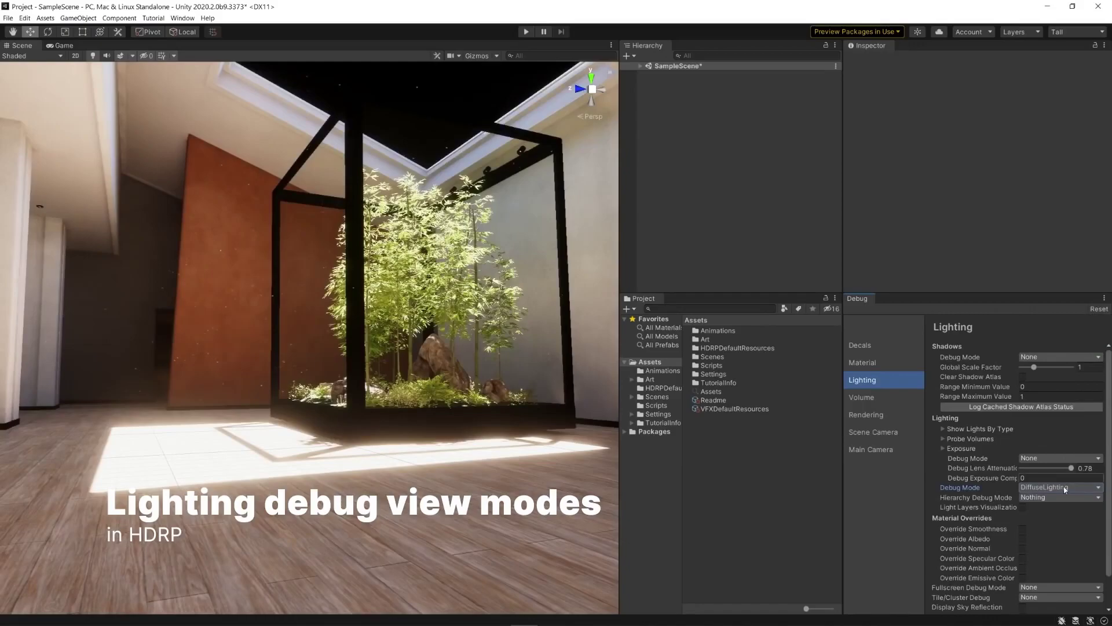
{"action": "left_click", "coordinate": [1065, 488]}
{"action": "left_click", "coordinate": [1036, 340]}
{"action": "left_click", "coordinate": [1043, 488]}
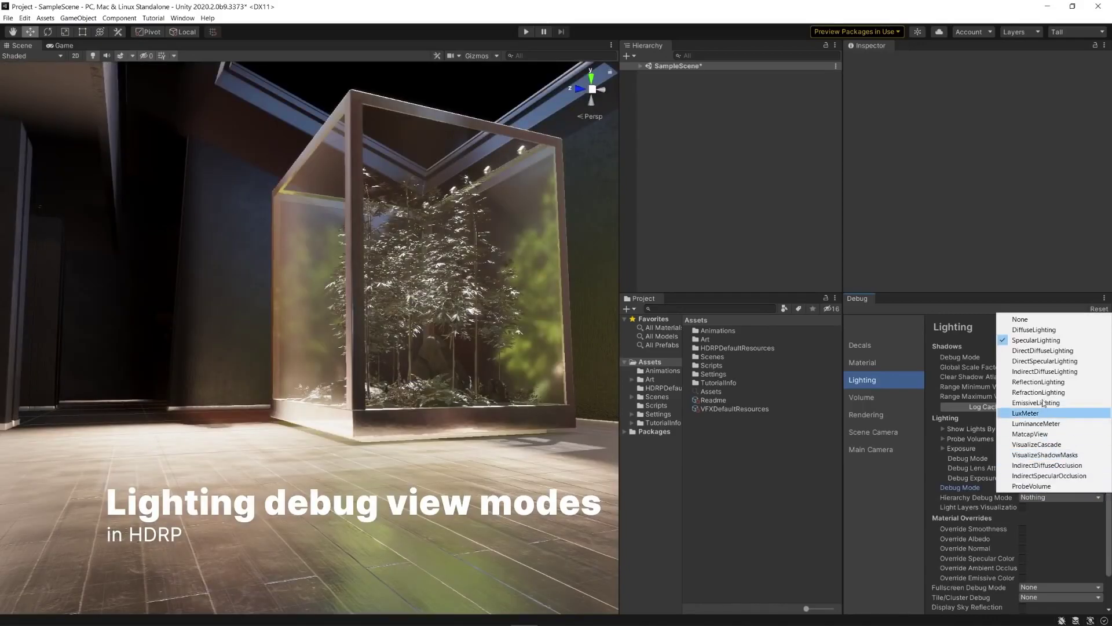
{"action": "left_click", "coordinate": [1043, 350]}
{"action": "left_click", "coordinate": [1060, 487]}
{"action": "left_click", "coordinate": [1043, 361]}
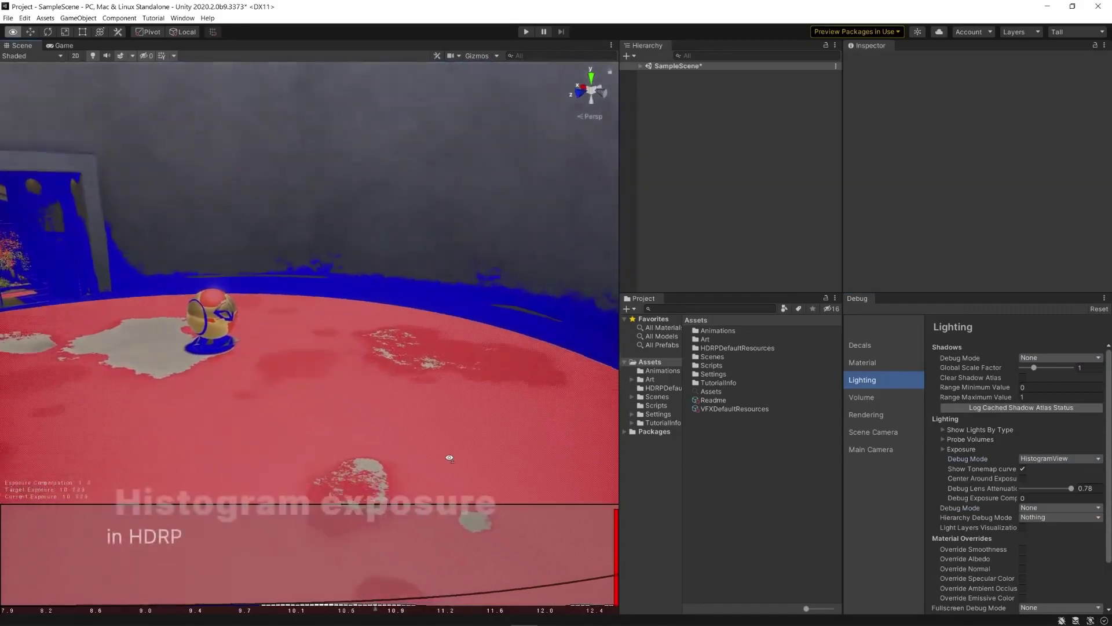
- Add Screen Space Ambient Occlusion as a renderer feature and set the lighting mode to Shadowmask
{"action": "right_click_drag", "start_coordinate": [394, 458], "coordinate": [311, 409]}
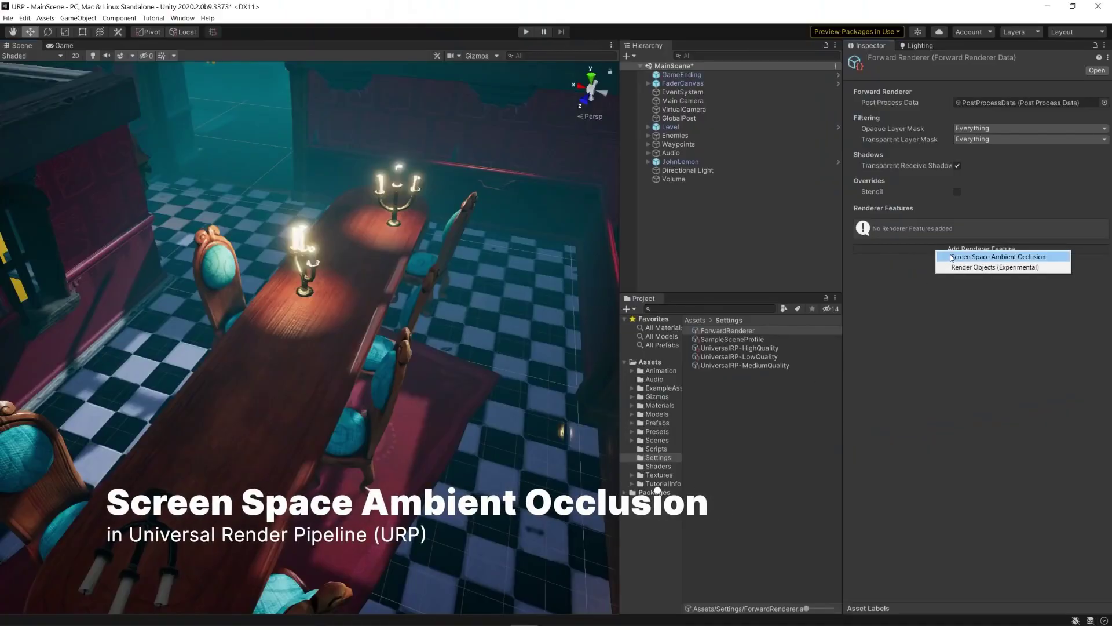
{"action": "left_click", "coordinate": [951, 258]}
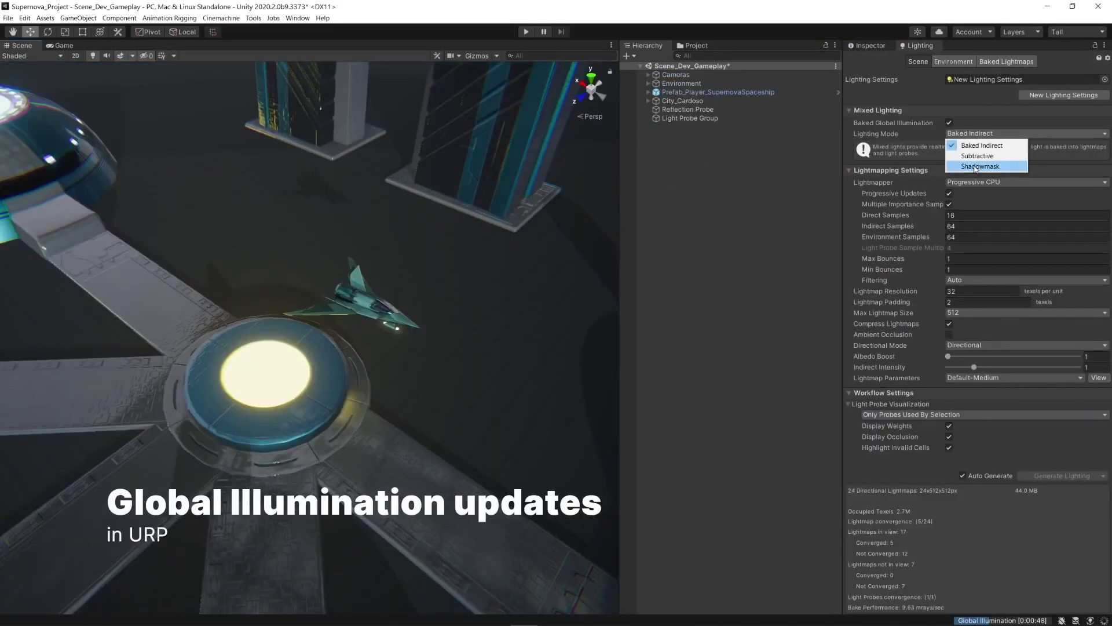
{"action": "left_click", "coordinate": [977, 167]}
{"action": "right_click_drag", "start_coordinate": [441, 245], "coordinate": [438, 254]}
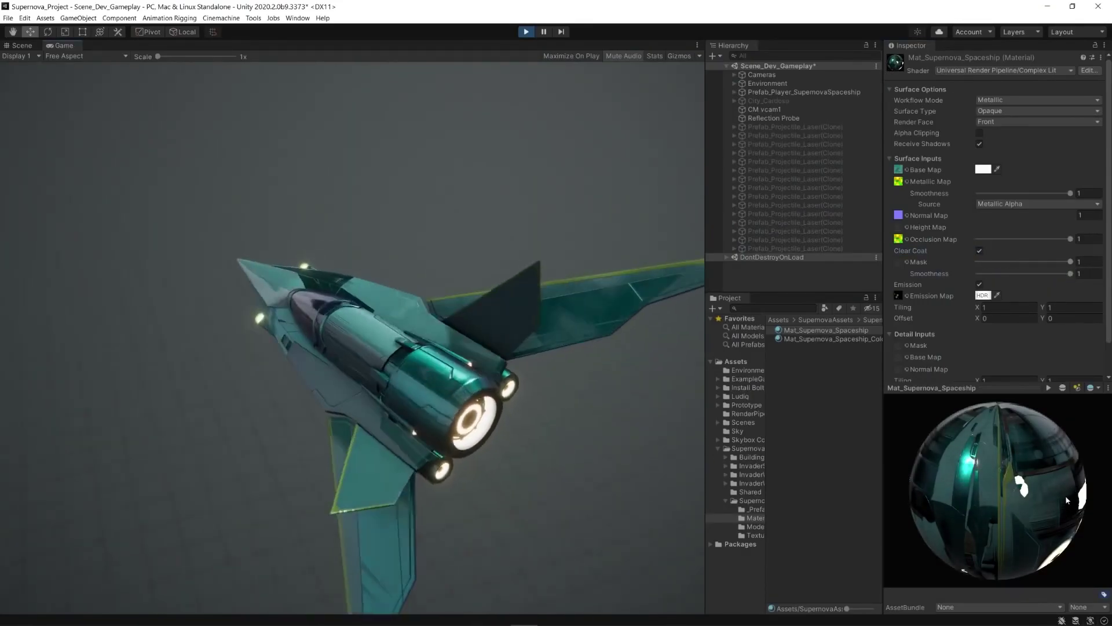
{"action": "left_click_drag", "start_coordinate": [1065, 495], "coordinate": [952, 547]}
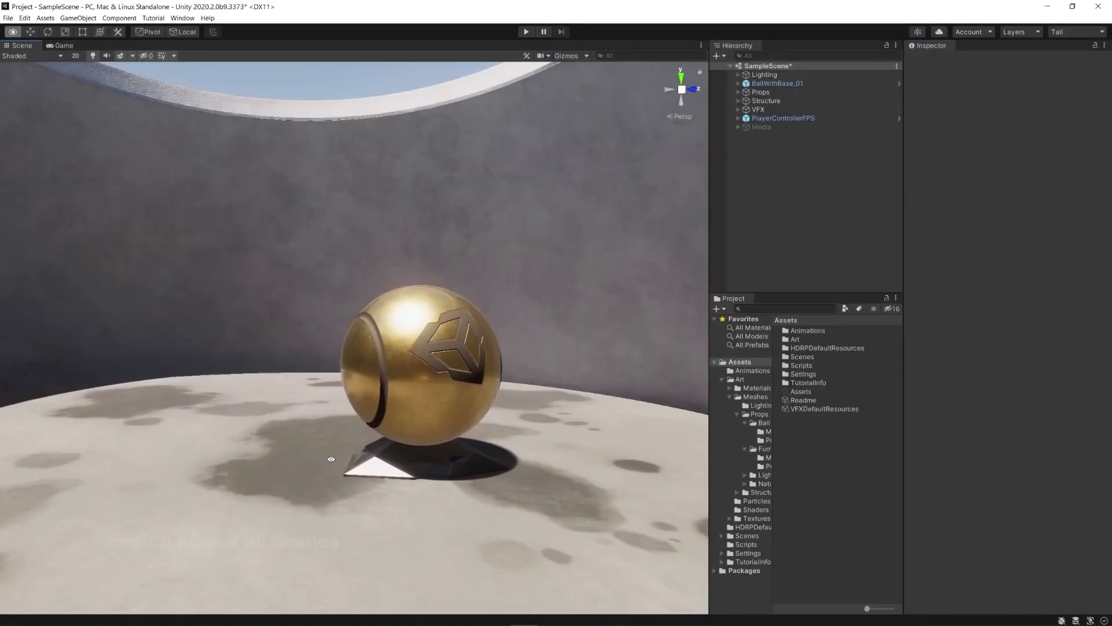
- Quick-search 'glasscase' and jump to the GlassCase_01 object in the scene
{"action": "key", "text": "alt+apostrophe"}
{"action": "type", "text": "glasscase"}
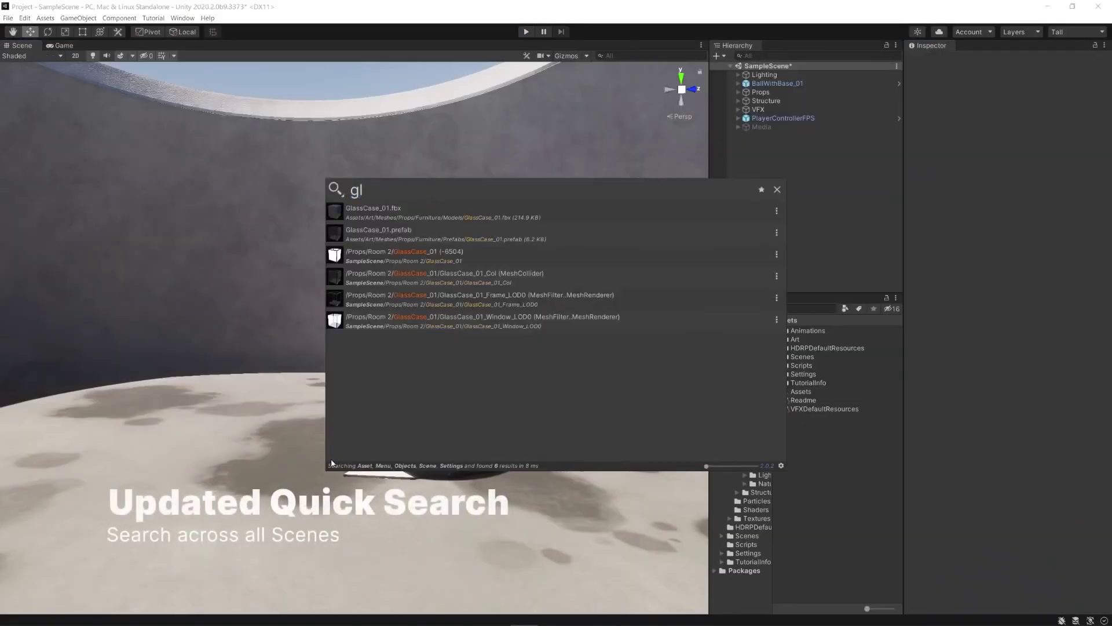
{"action": "left_click", "coordinate": [406, 255]}
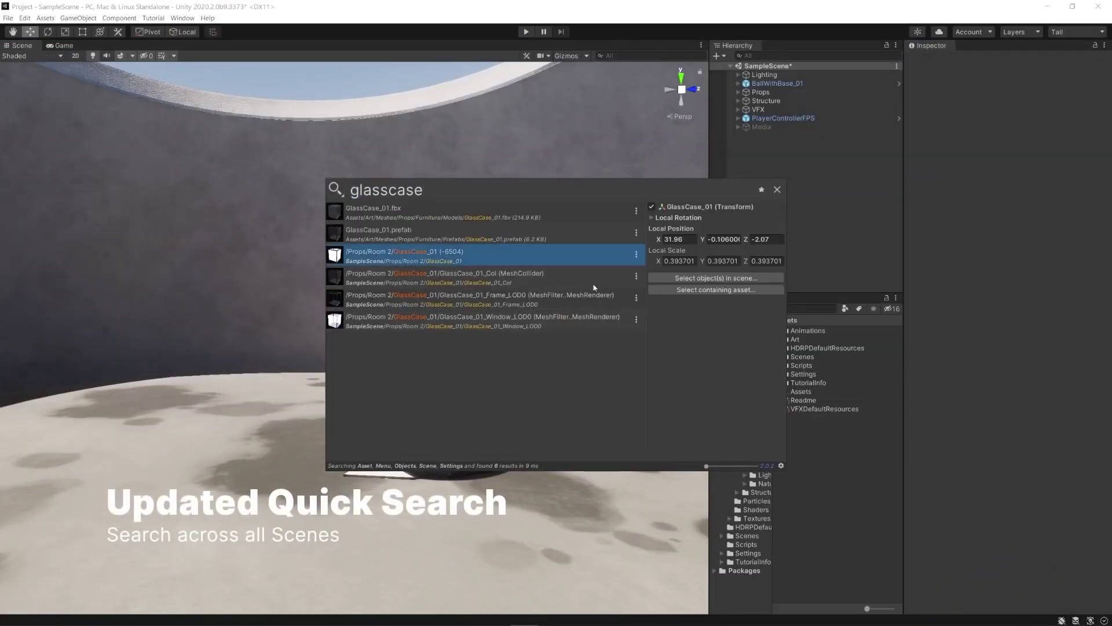
{"action": "key", "text": "Return"}
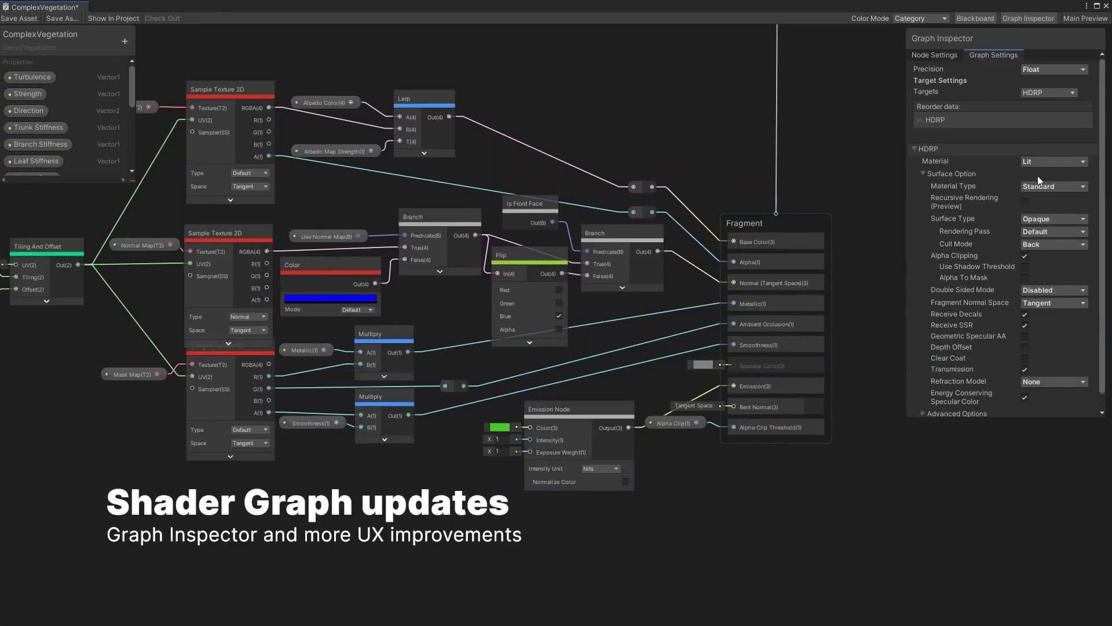
- Switch the ComplexVegetation shader graph target from HDRP to Universal
{"action": "left_click", "coordinate": [1054, 132]}
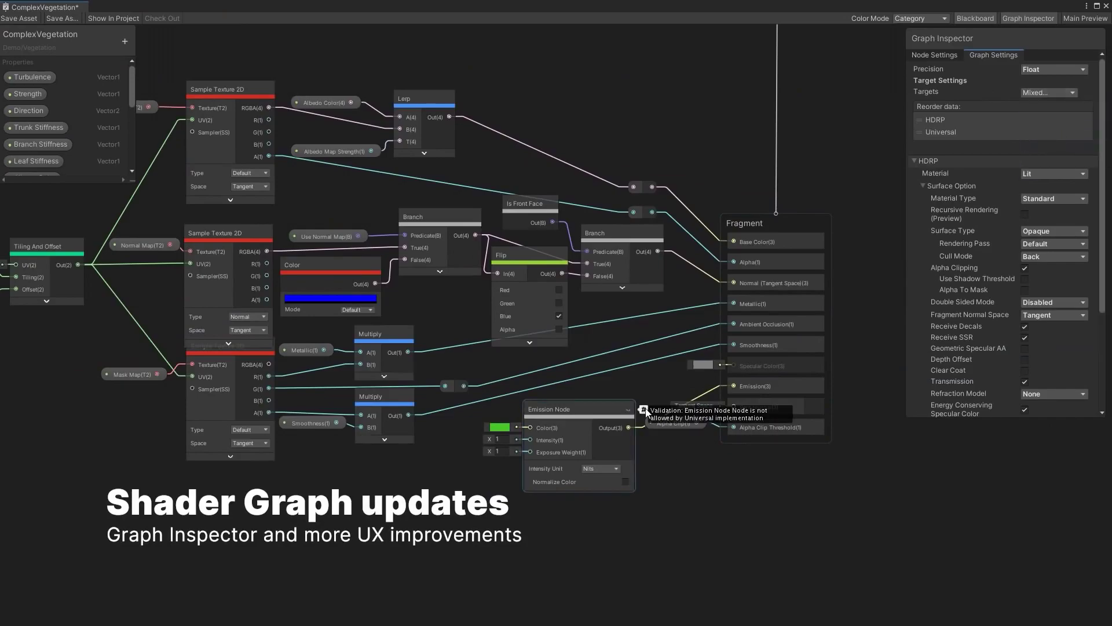
{"action": "left_click", "coordinate": [1049, 93]}
{"action": "left_click", "coordinate": [1054, 138]}
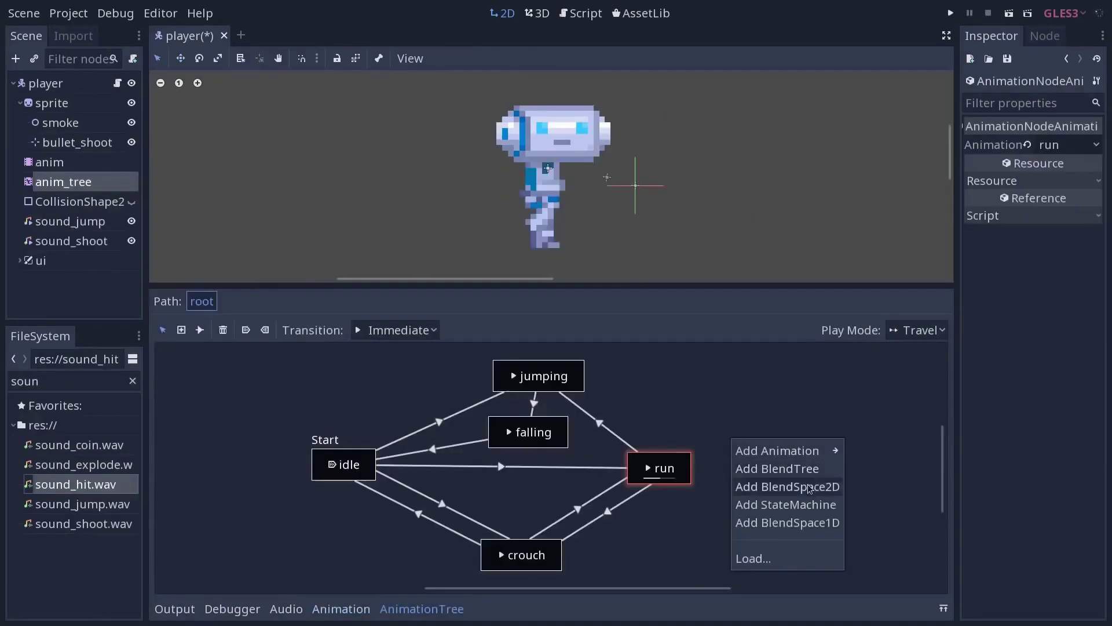
- Add a BlendTree node connected to run, and open the strafe blend space
{"action": "left_click", "coordinate": [774, 470]}
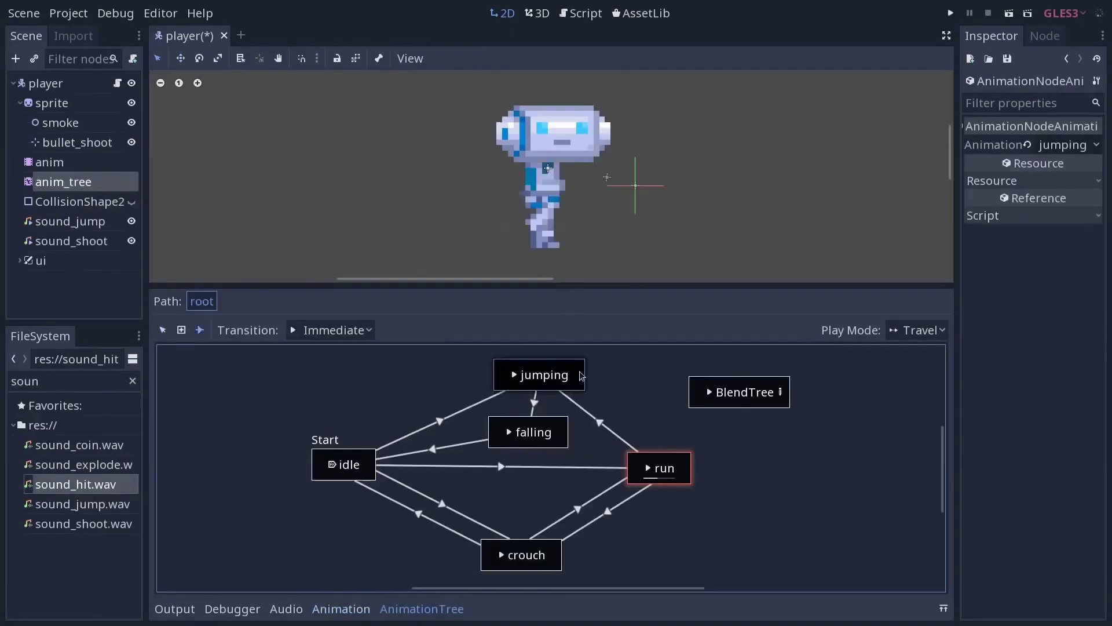
{"action": "left_click_drag", "start_coordinate": [742, 407], "coordinate": [640, 424]}
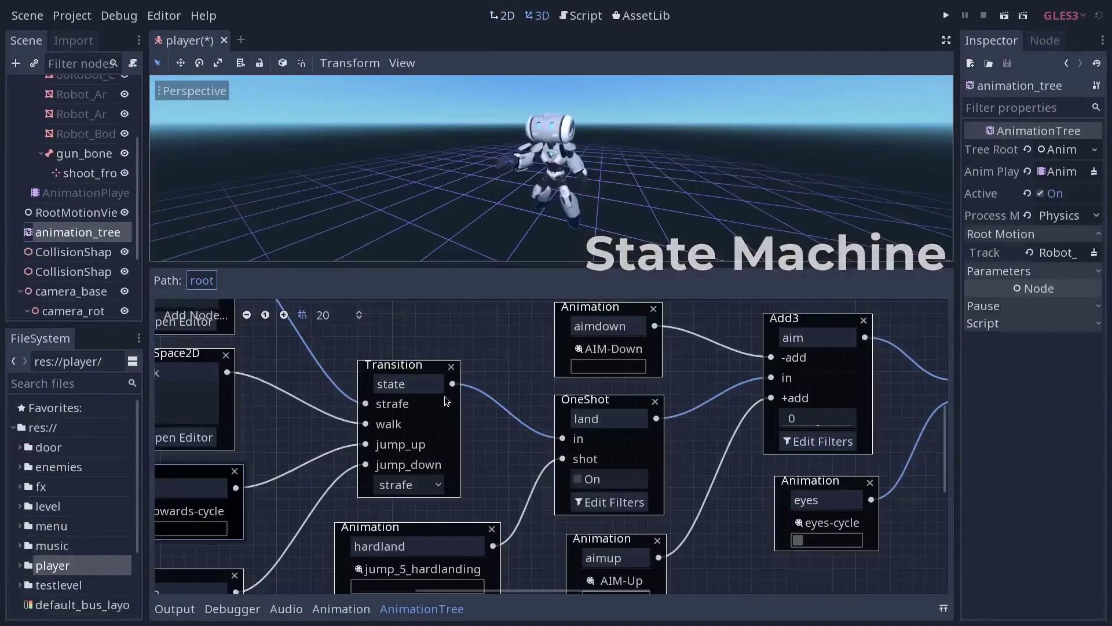
{"action": "middle_click_drag", "start_coordinate": [187, 349], "coordinate": [390, 448]}
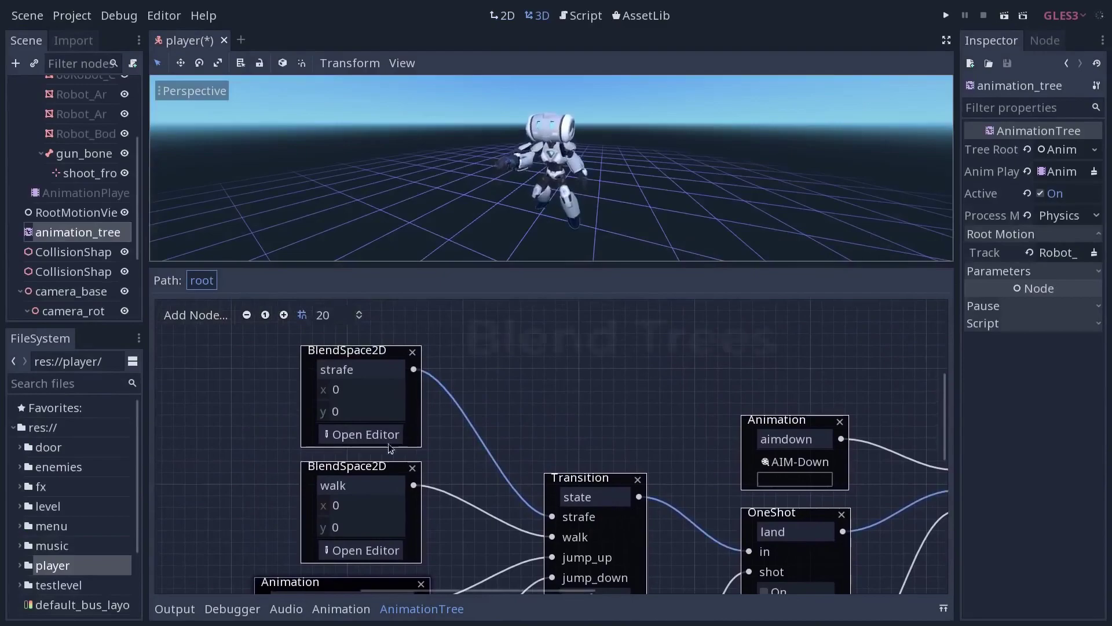
{"action": "left_click", "coordinate": [387, 441]}
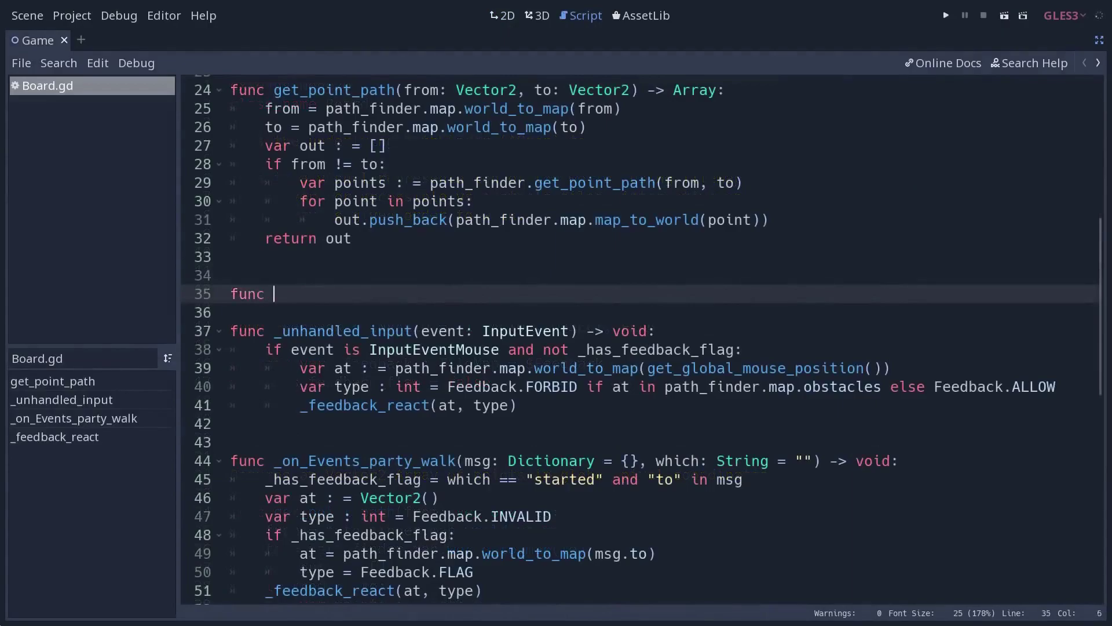
- Write a _ready function containing a get_point_path call with 4.0, 5
{"action": "type", "text": "_re"}
{"action": "key", "text": "Return"}
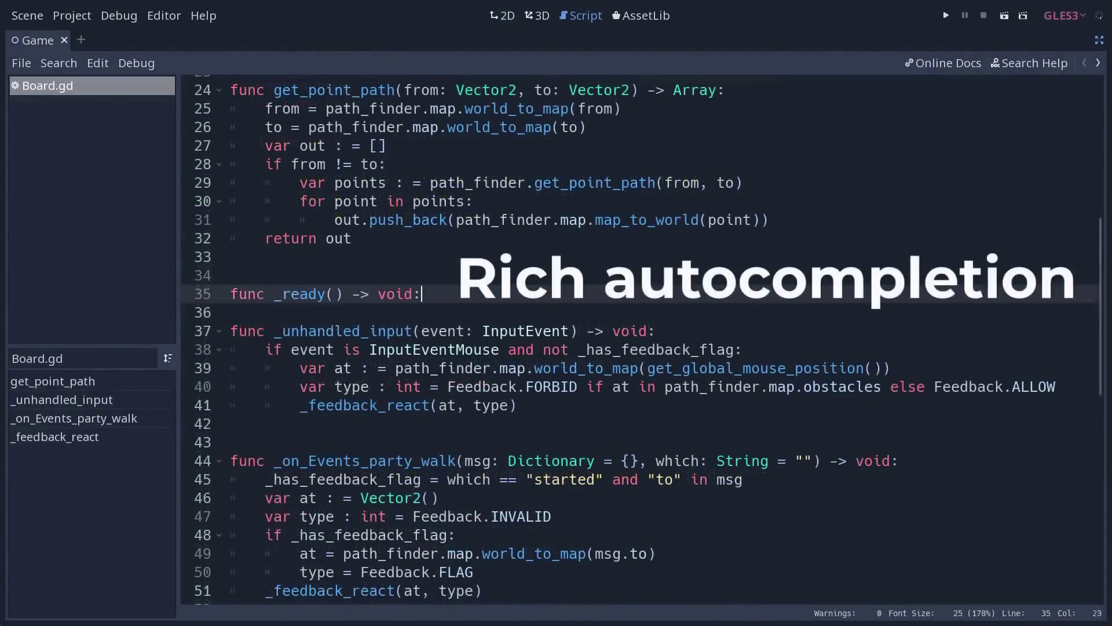
{"action": "key", "text": "Return"}
{"action": "type", "text": "get_point_path()4.0, "}
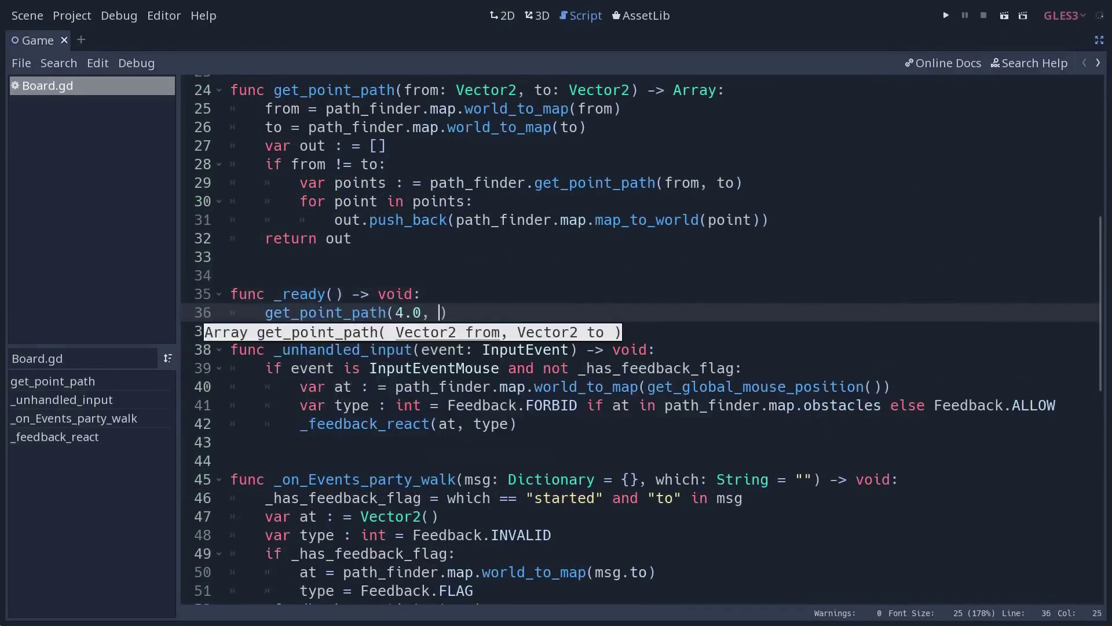
{"action": "type", "text": "5"}
{"action": "key", "text": "Return"}
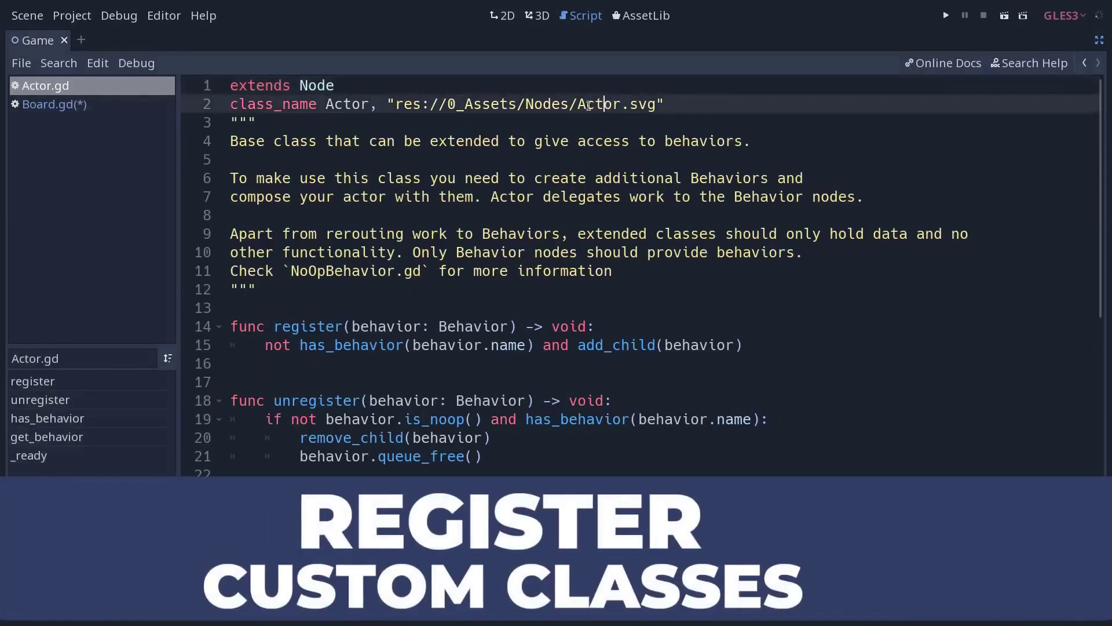
{"action": "left_click", "coordinate": [571, 127]}
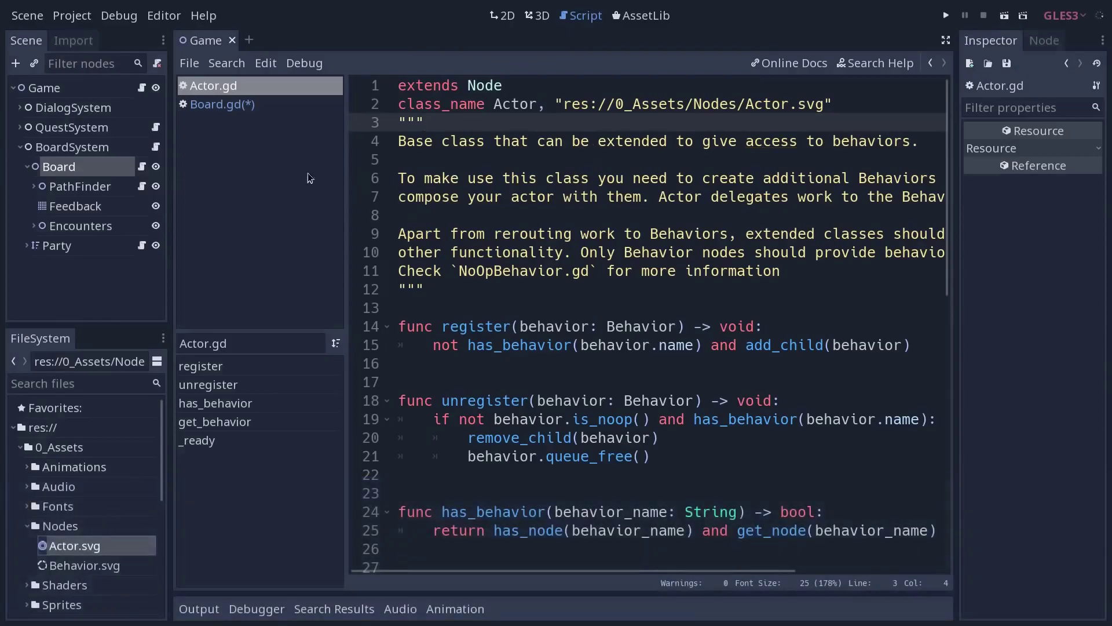
- Add an Actor child node under the Game root node
{"action": "left_click", "coordinate": [81, 92]}
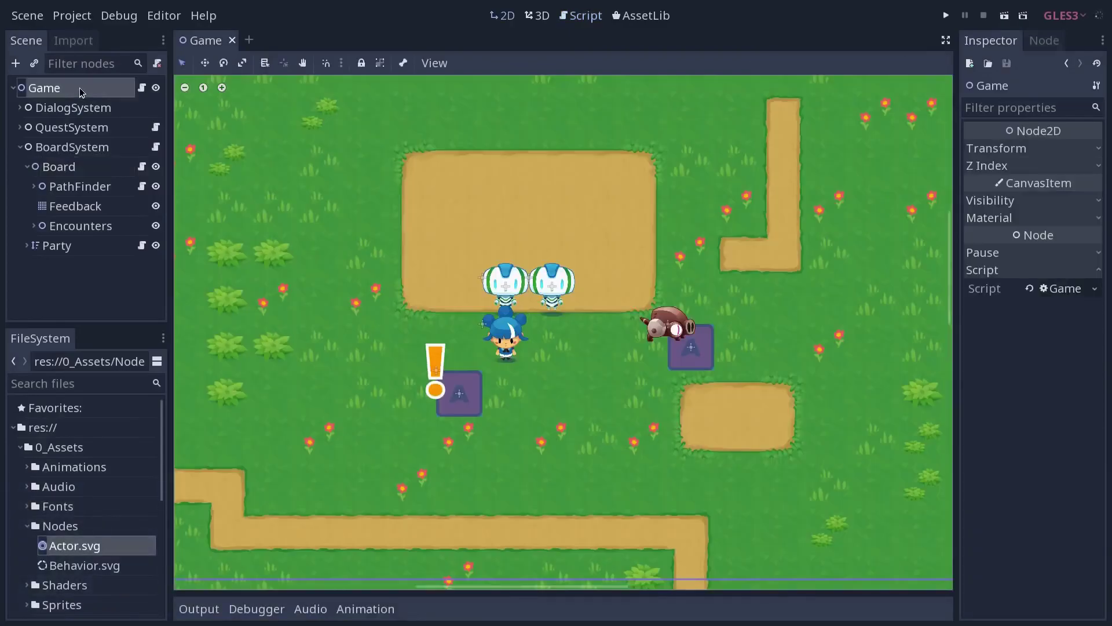
{"action": "key", "text": "ctrl+a"}
{"action": "type", "text": "actor"}
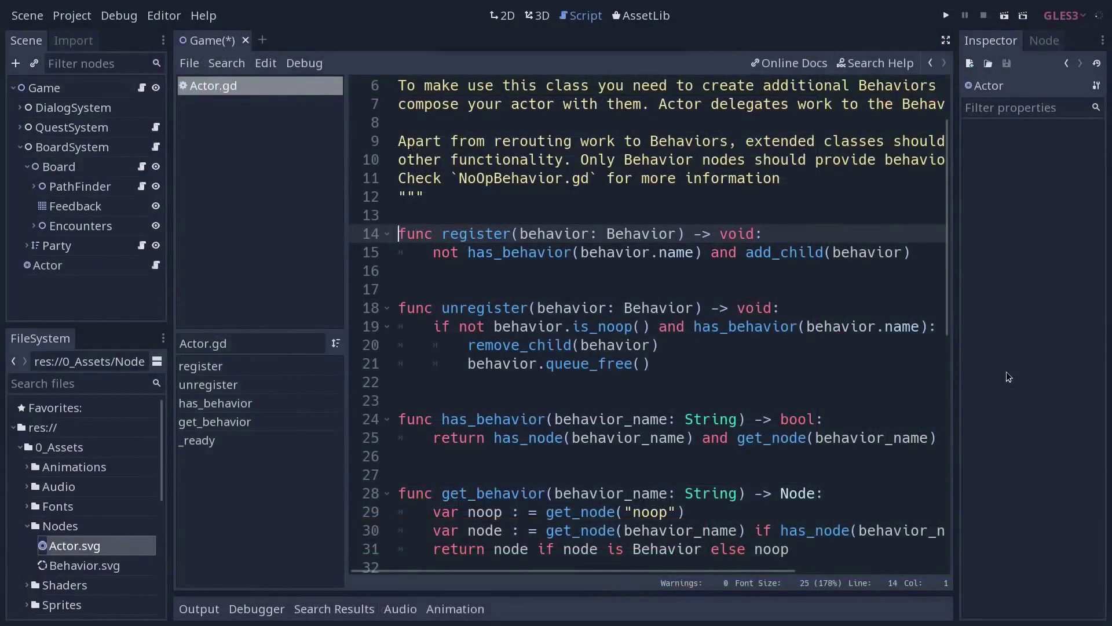
- Find and replace 'register' across project files, reviewing matches in NoOpBehavior.gd and Actor.gd
{"action": "double_click", "coordinate": [488, 233]}
{"action": "key", "text": "ctrl+shift+f"}
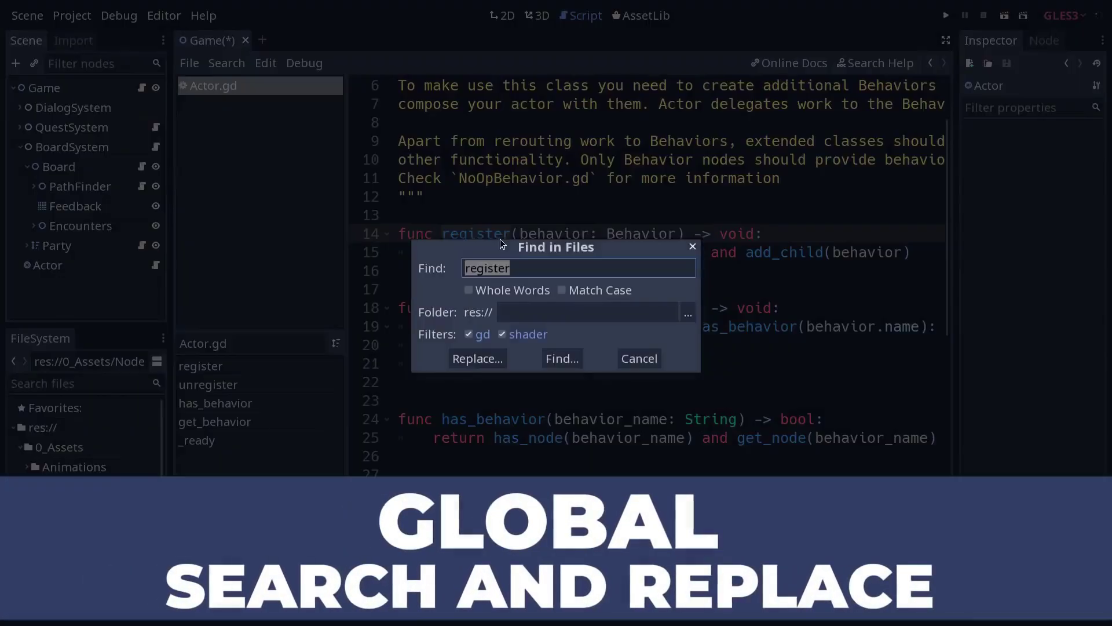
{"action": "left_click", "coordinate": [477, 358]}
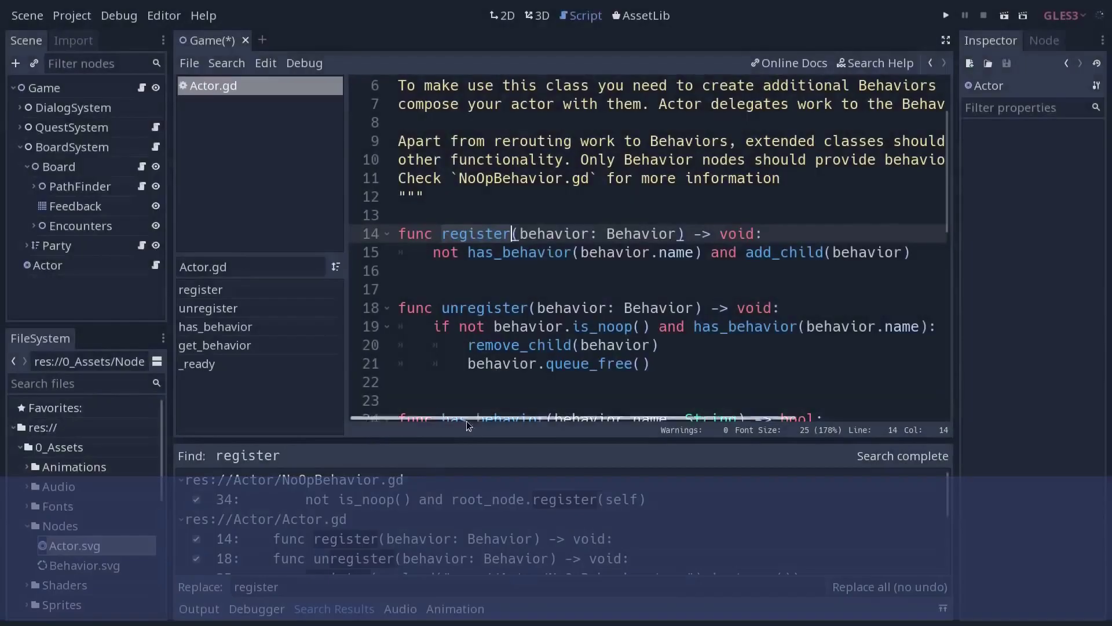
{"action": "left_click", "coordinate": [364, 499]}
{"action": "left_click", "coordinate": [367, 539]}
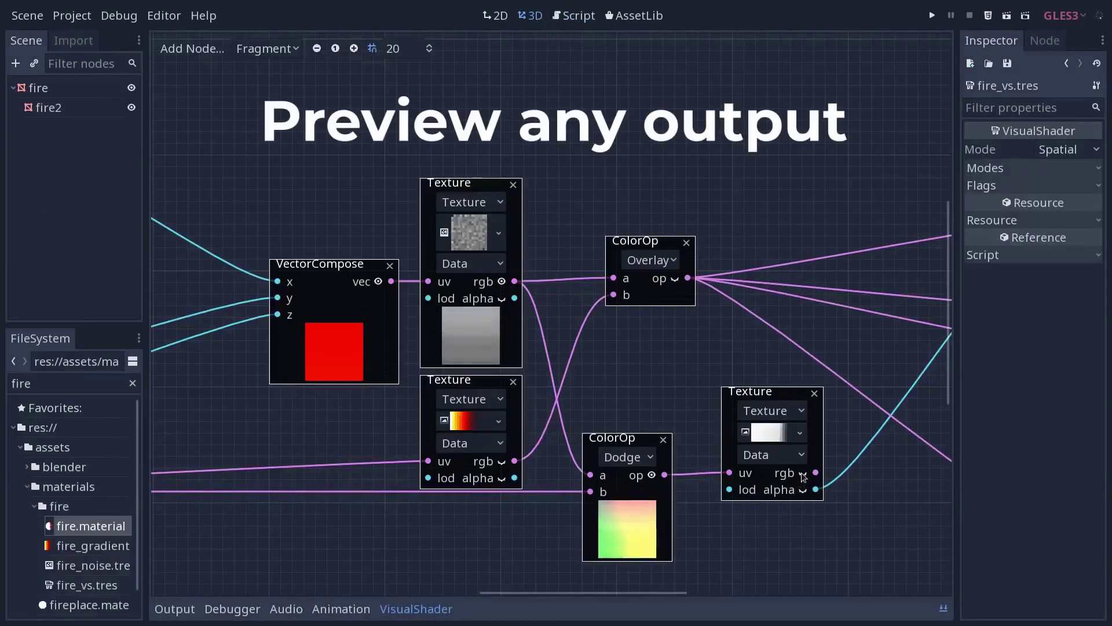
- Preview the Texture node's alpha and lower the noise period from 103.5 to 58.8
{"action": "left_click", "coordinate": [803, 491]}
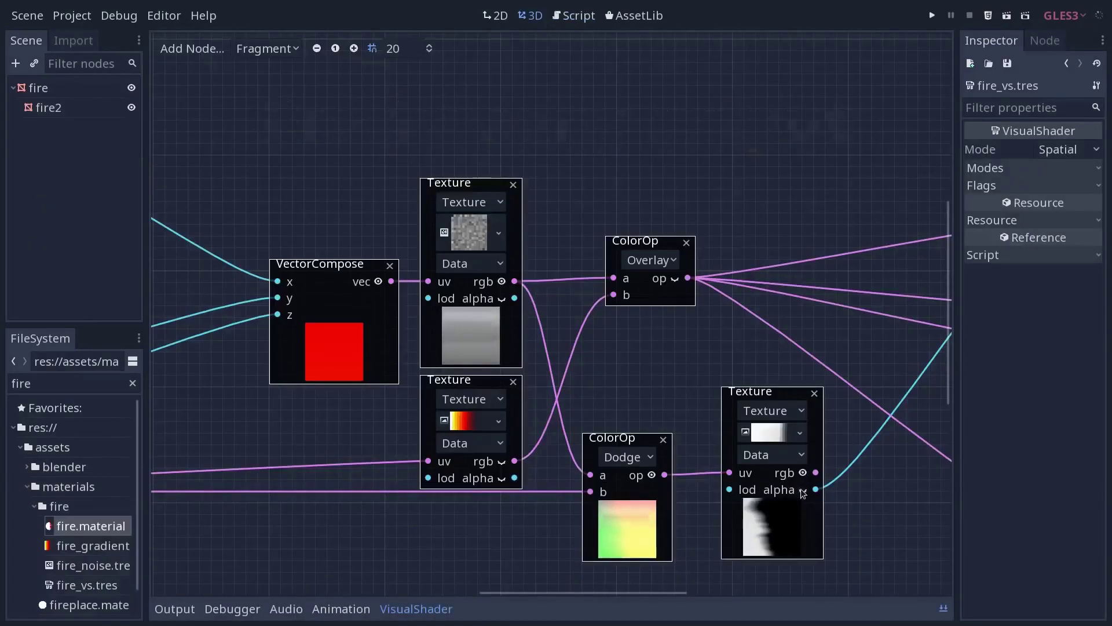
{"action": "middle_click_drag", "start_coordinate": [826, 494], "coordinate": [568, 442]}
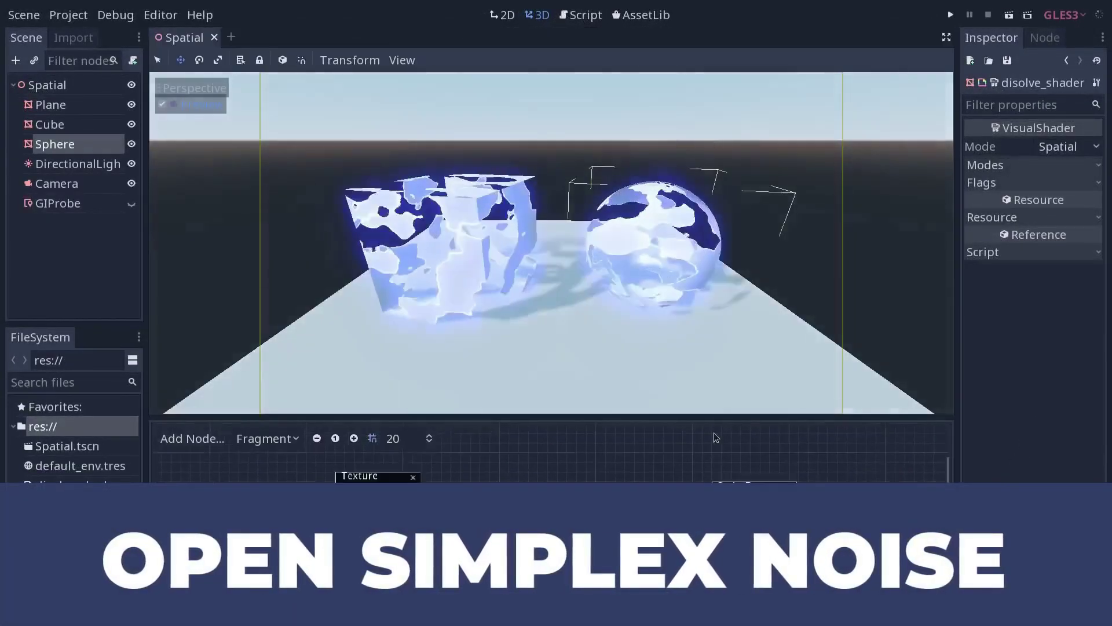
{"action": "middle_click_drag", "start_coordinate": [825, 485], "coordinate": [503, 470]}
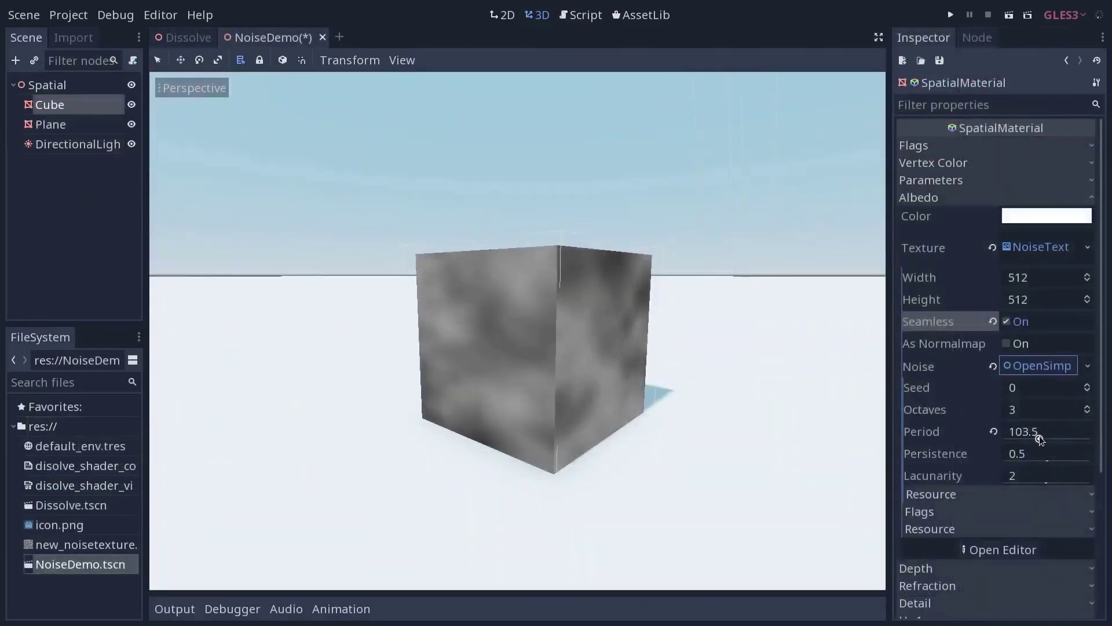
{"action": "left_click_drag", "start_coordinate": [1040, 439], "coordinate": [1024, 438]}
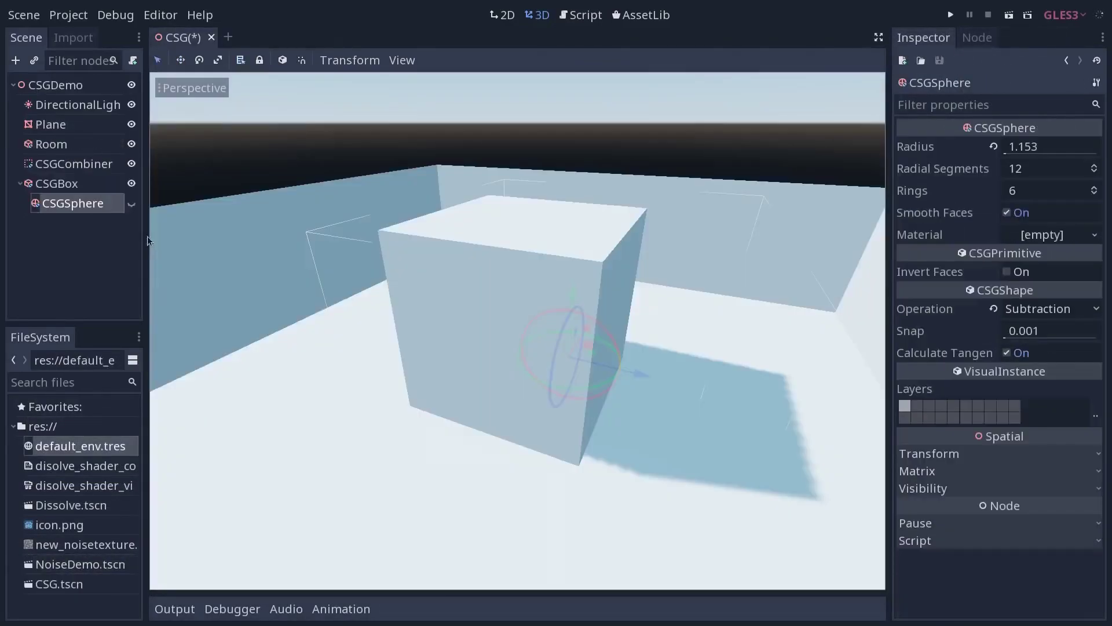
- Change the CSG sphere's operation to Intersection and move it left to reshape the overlap
{"action": "left_click_drag", "start_coordinate": [539, 304], "coordinate": [621, 295]}
{"action": "left_click", "coordinate": [1031, 310]}
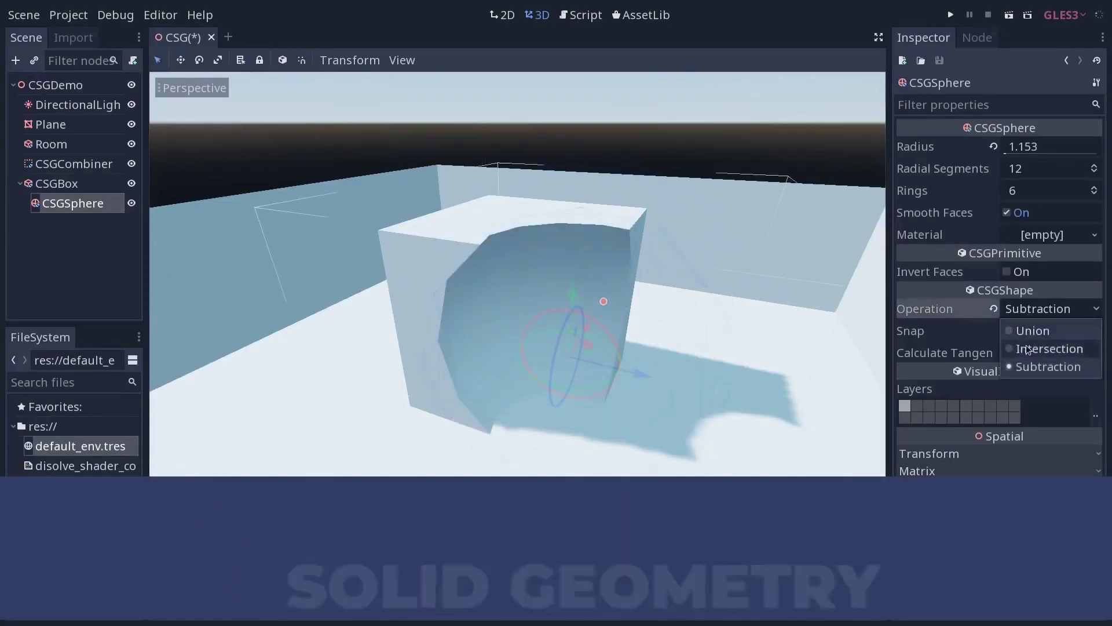
{"action": "left_click", "coordinate": [1049, 349]}
{"action": "middle_click_drag", "start_coordinate": [613, 338], "coordinate": [568, 293]}
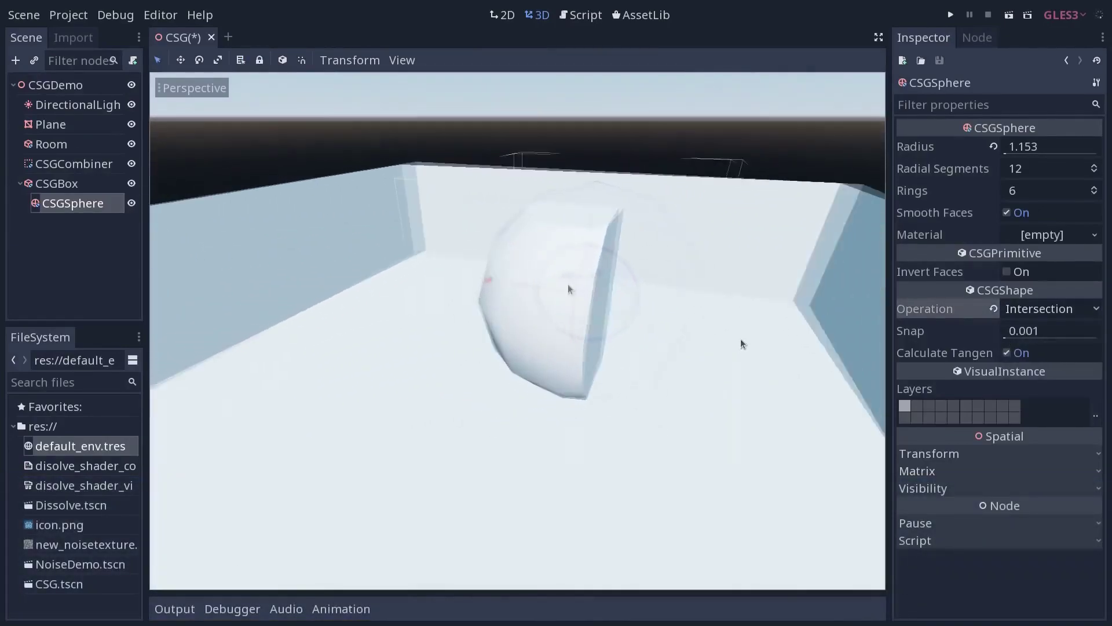
{"action": "left_click_drag", "start_coordinate": [568, 293], "coordinate": [452, 298]}
{"action": "mouse_move", "coordinate": [575, 307]}
{"action": "middle_mouse_down"}
{"action": "mouse_move", "coordinate": [639, 306]}
{"action": "mouse_move", "coordinate": [586, 305]}
{"action": "middle_mouse_up"}
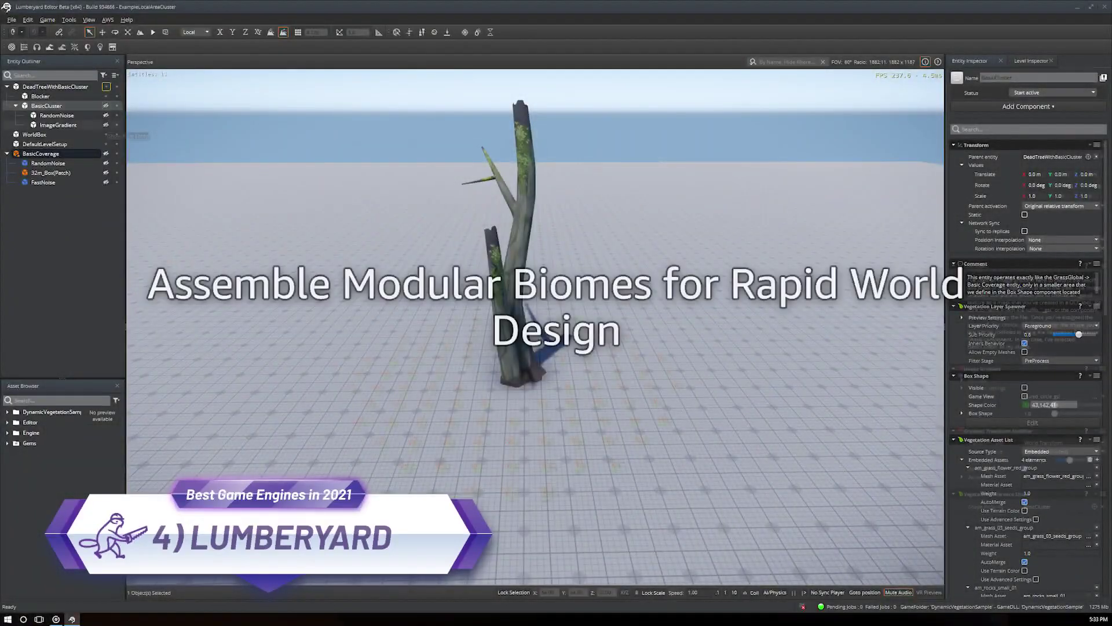
- Select the RandomNoise gradient and make the BasicCoverage vegetation visible
{"action": "left_click", "coordinate": [106, 115]}
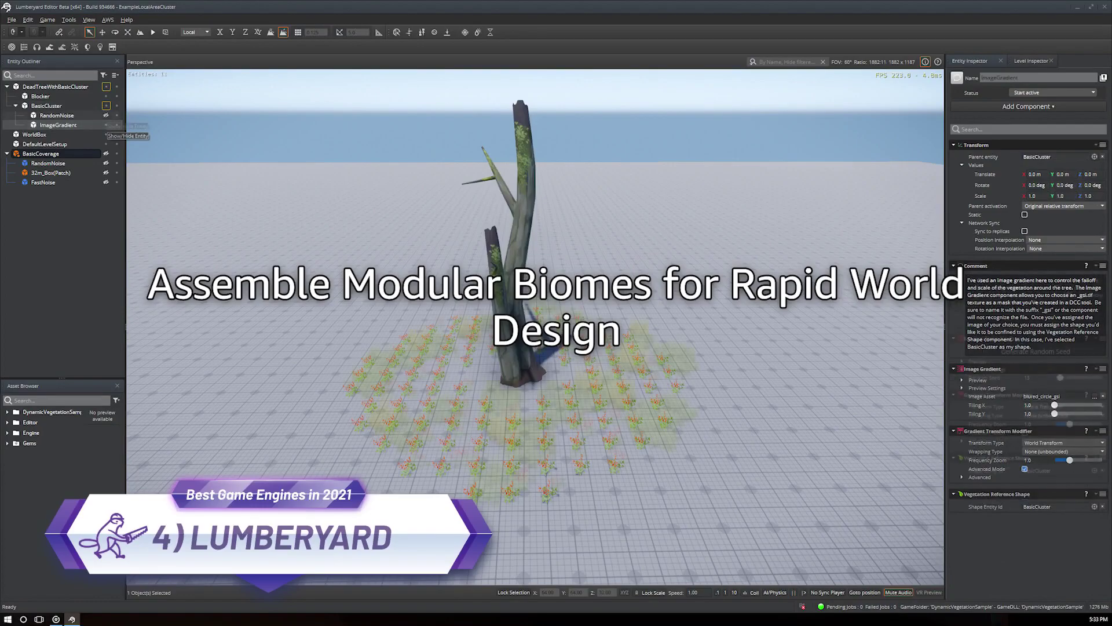
{"action": "left_click", "coordinate": [48, 163]}
{"action": "left_click", "coordinate": [106, 153]}
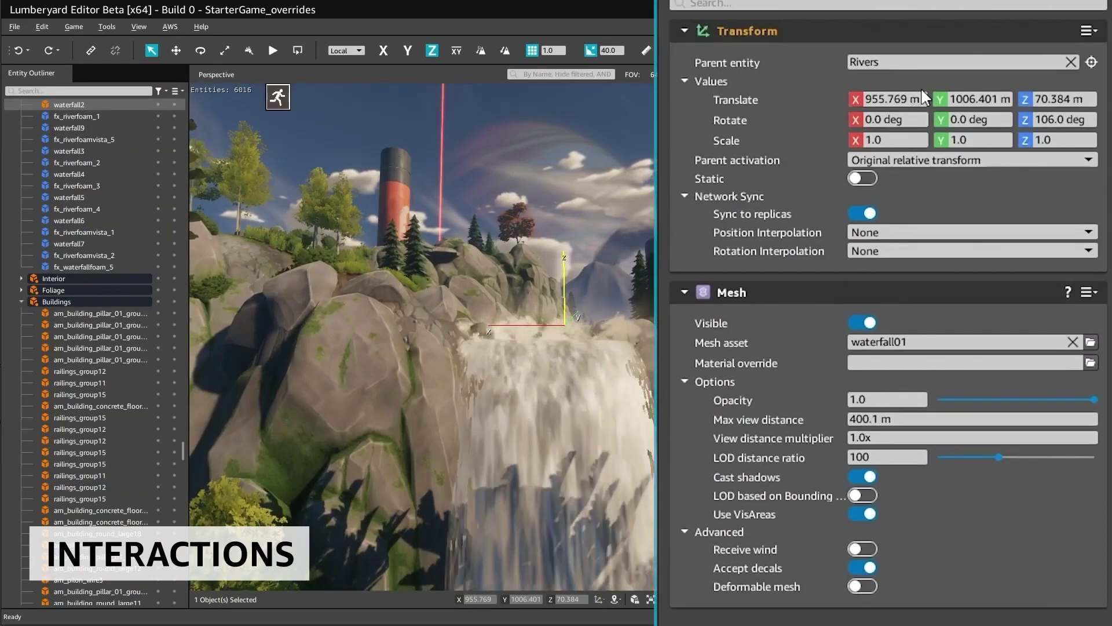
- Nudge the waterfall's X position to 954.269 and bring up Error Report and Level Inspector
{"action": "left_click_drag", "start_coordinate": [921, 103], "coordinate": [919, 99]}
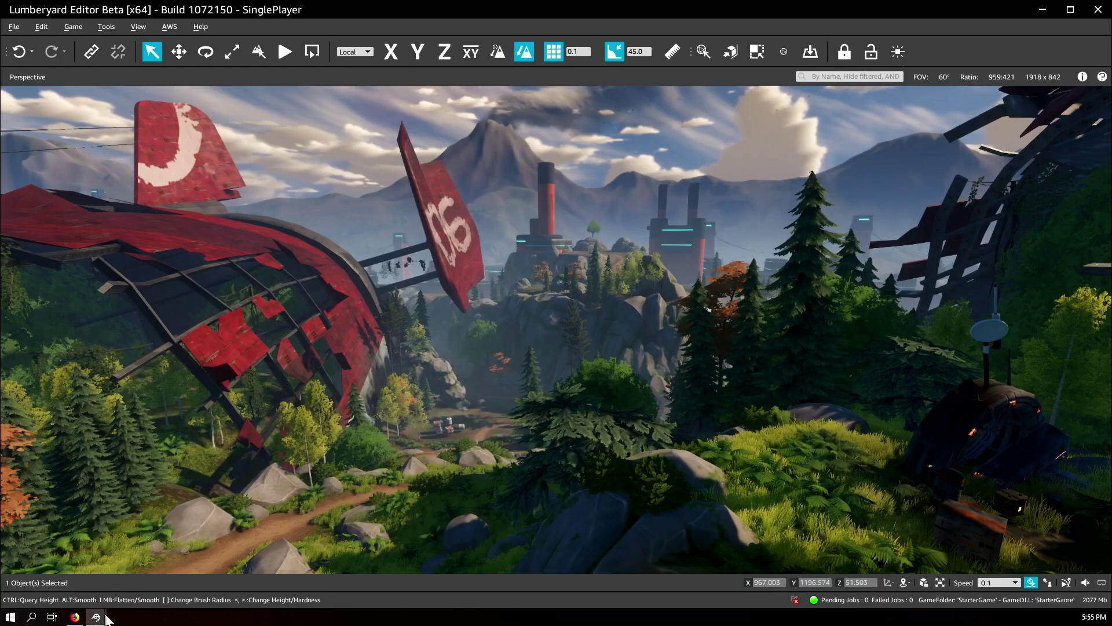
{"action": "mouse_move", "coordinate": [97, 618]}
{"action": "left_click", "coordinate": [150, 578]}
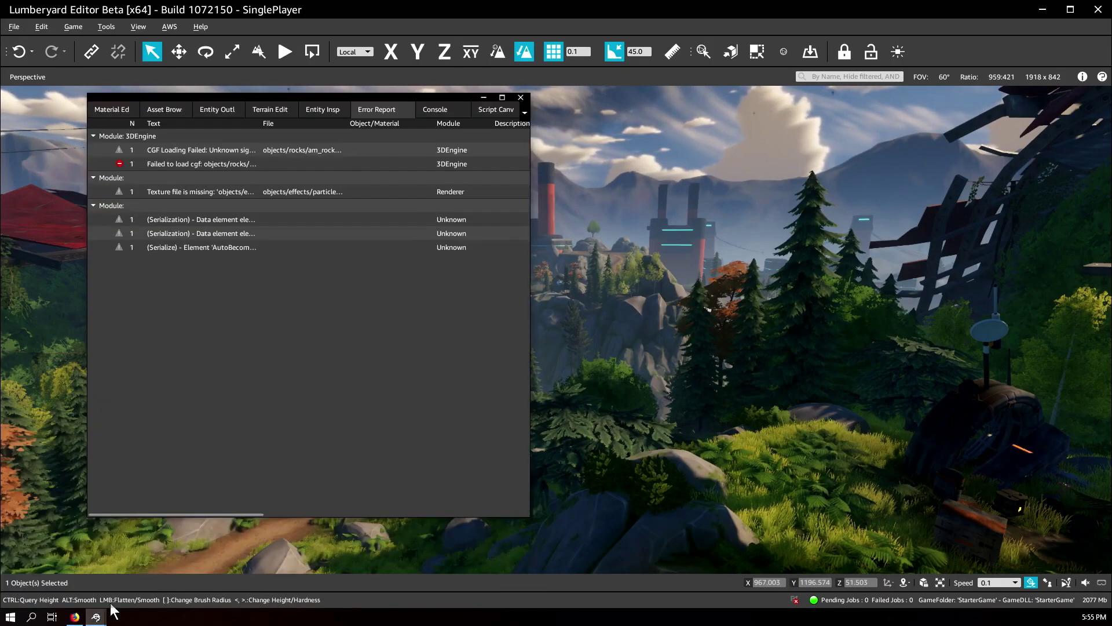
{"action": "left_click", "coordinate": [238, 547]}
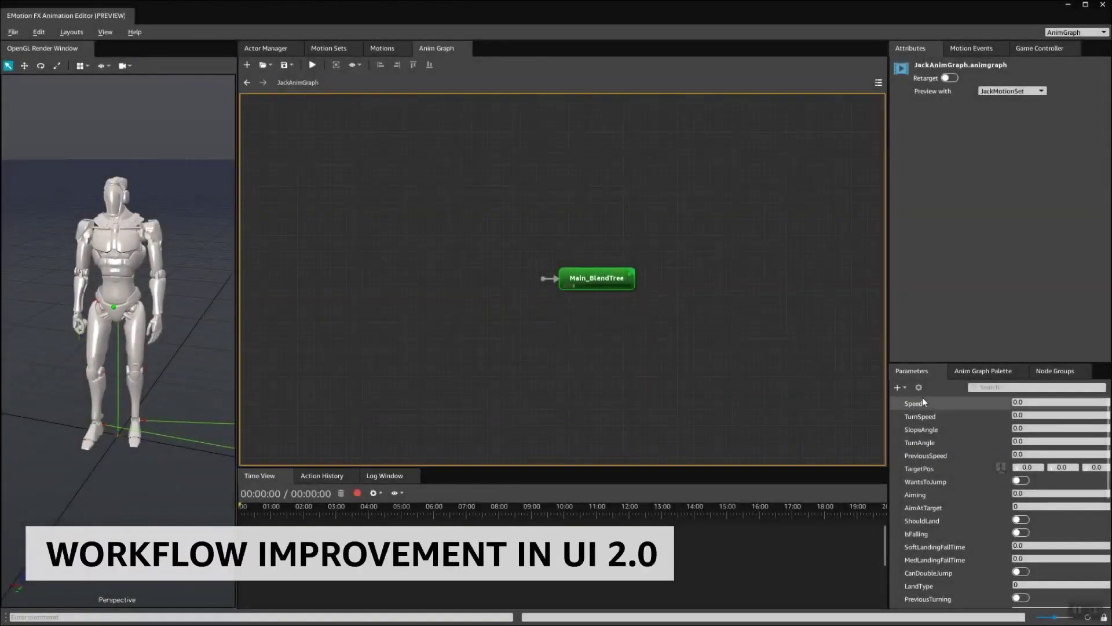
- Open Main_BlendTree, stop the preview recording, and play it back
{"action": "double_click", "coordinate": [587, 279]}
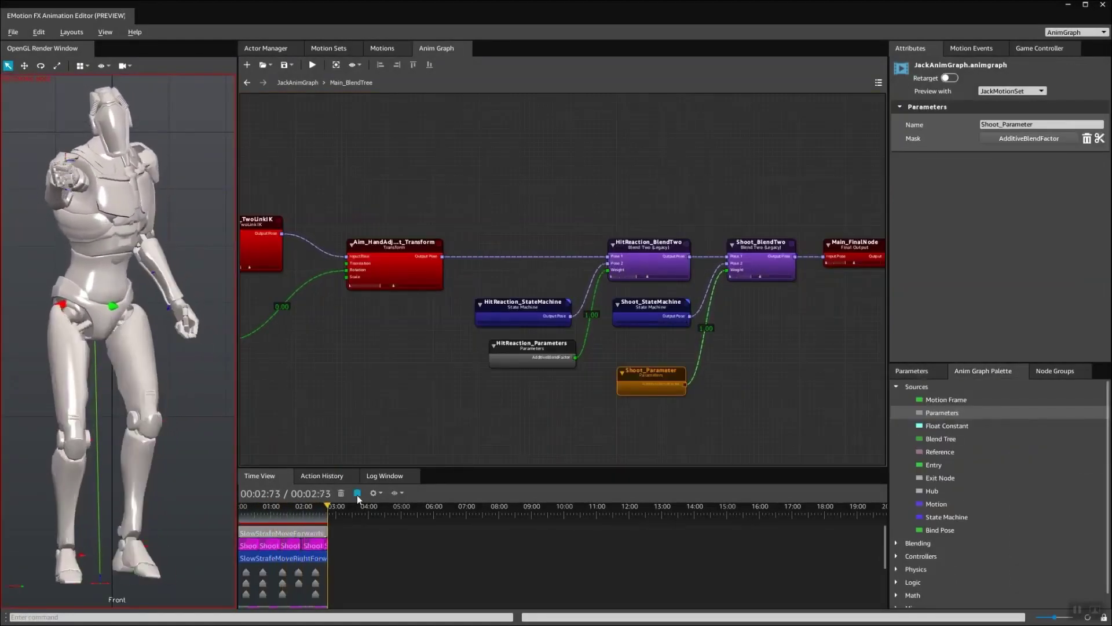
{"action": "left_click", "coordinate": [358, 493]}
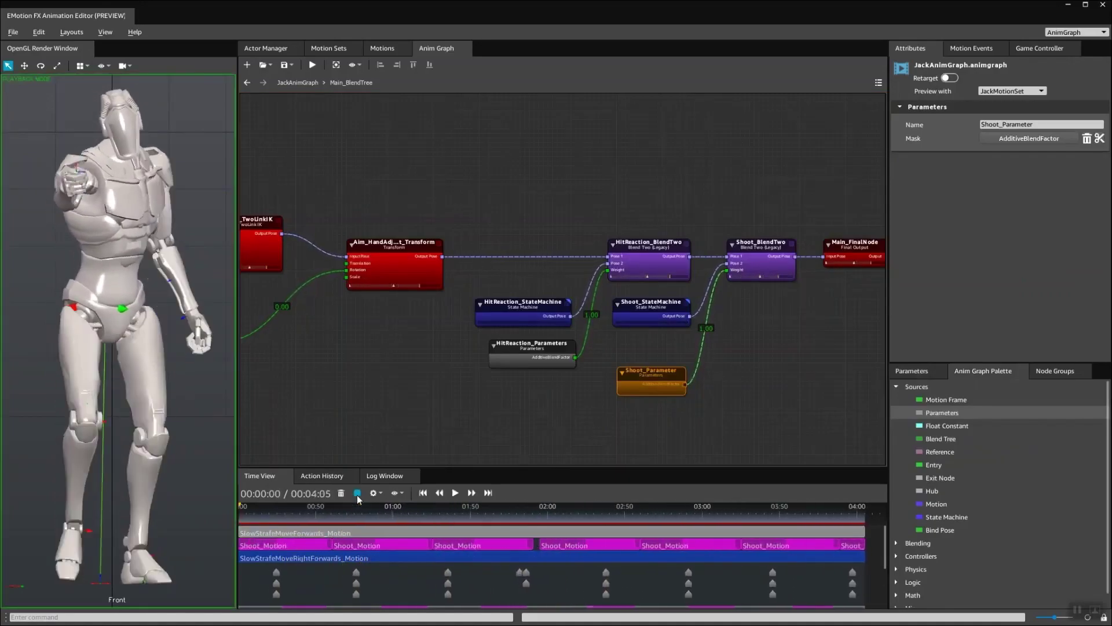
{"action": "left_click", "coordinate": [455, 493]}
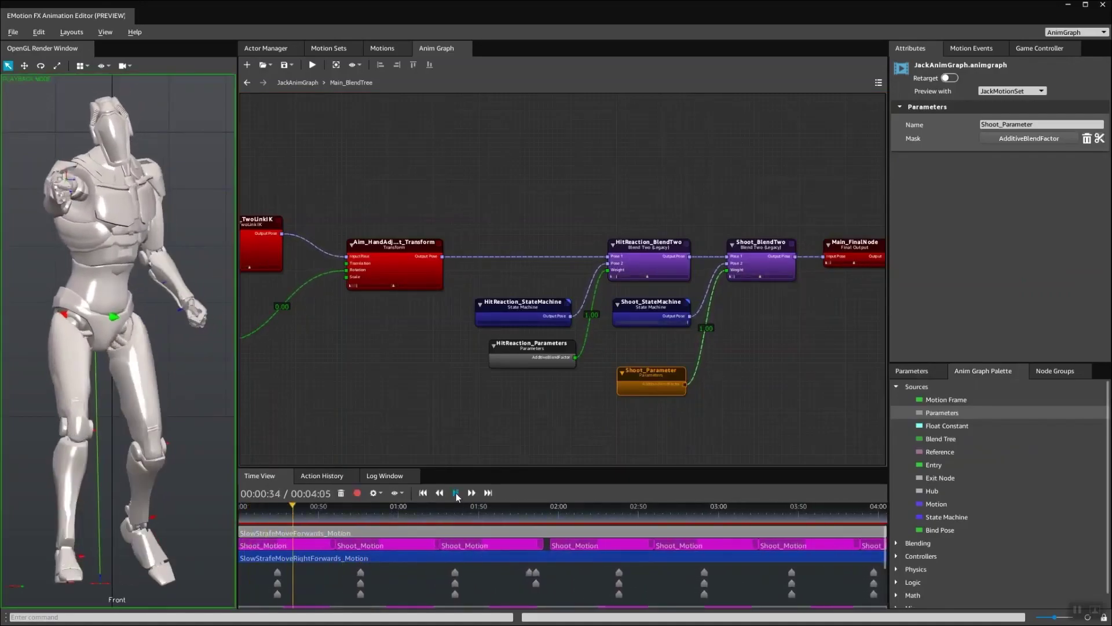